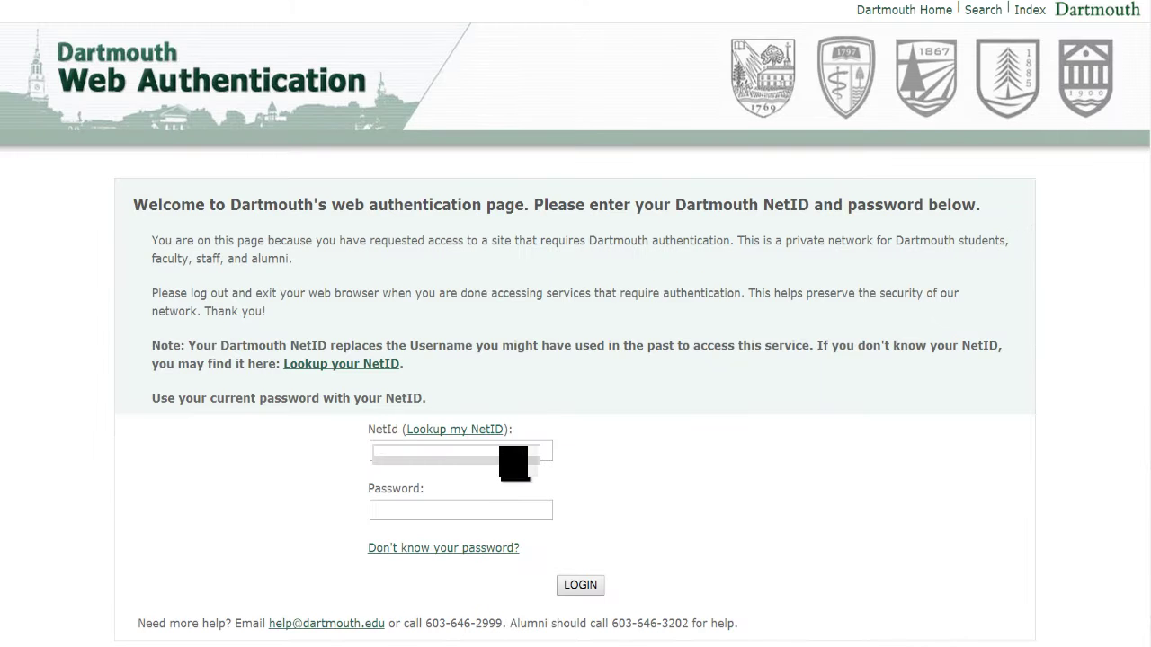
# Enter your NetID and password on the Dartmouth Web Authentication sign-in form
pyautogui.click(513, 461)
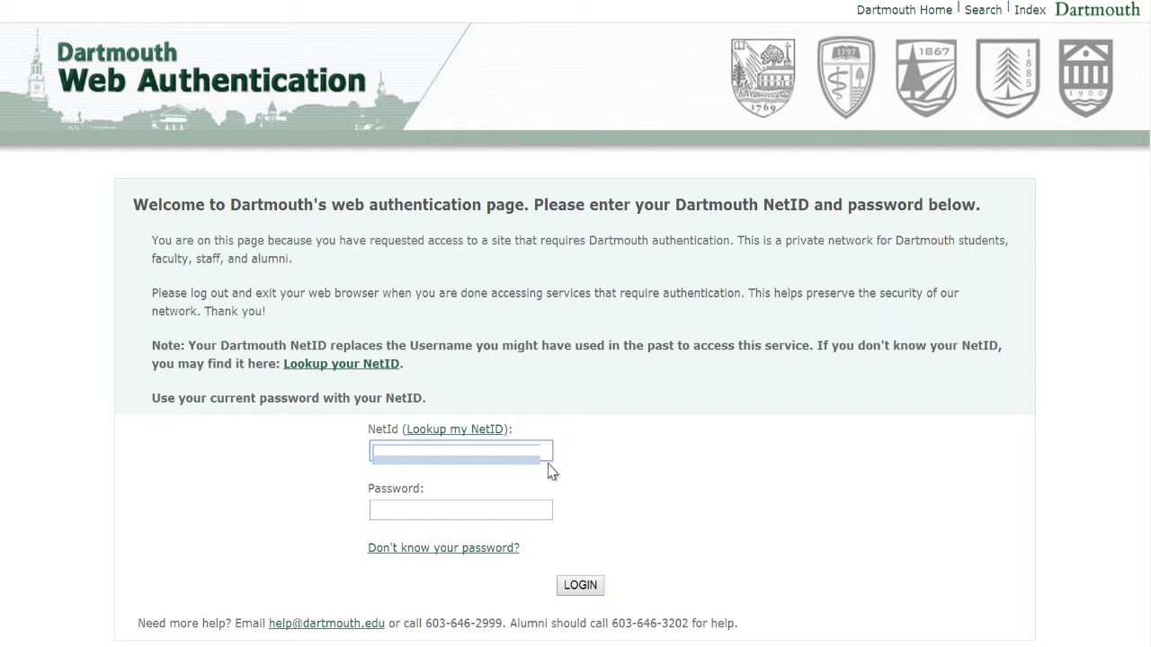
pyautogui.write('d1')
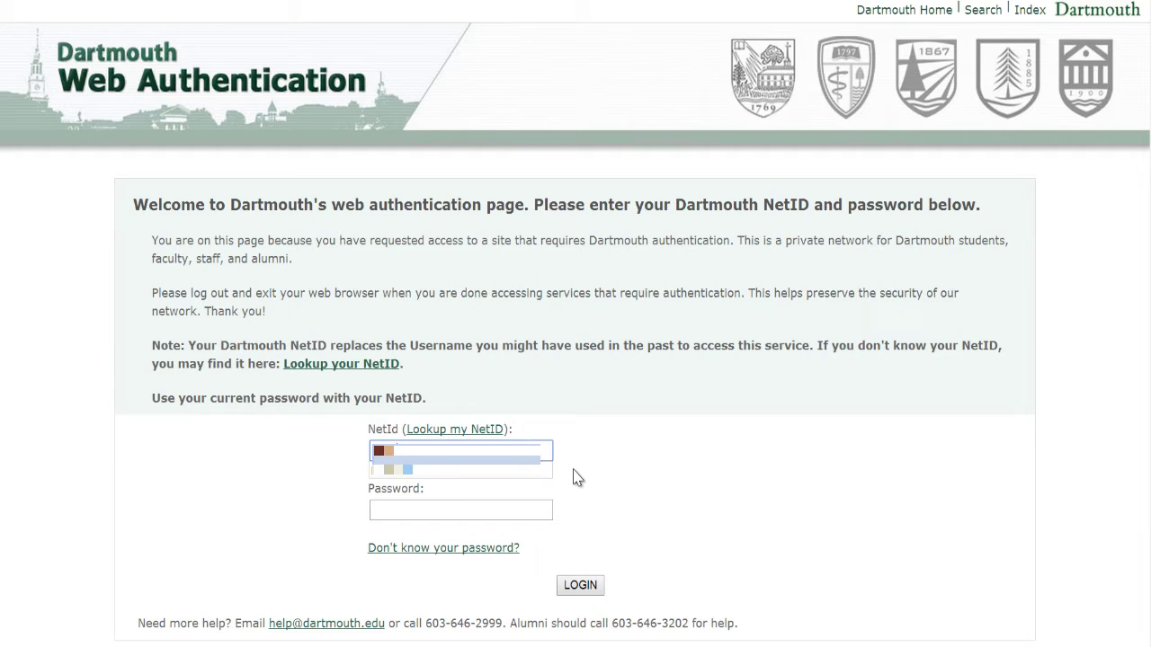
pyautogui.write('23')
pyautogui.press('Tab')
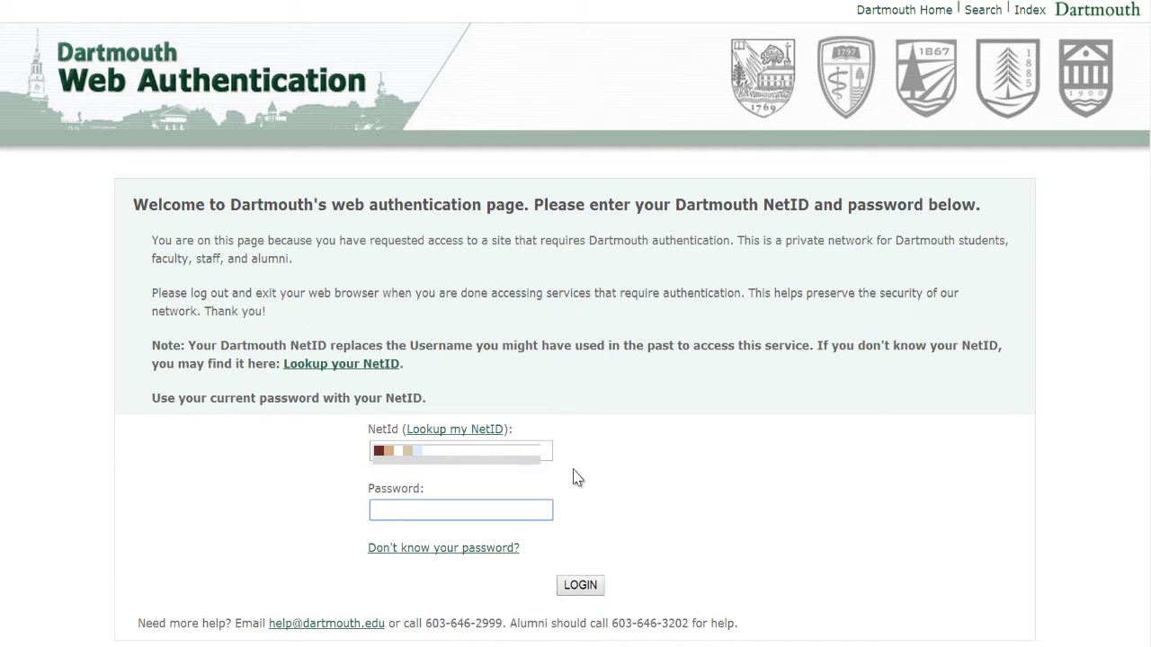
pyautogui.write('********')
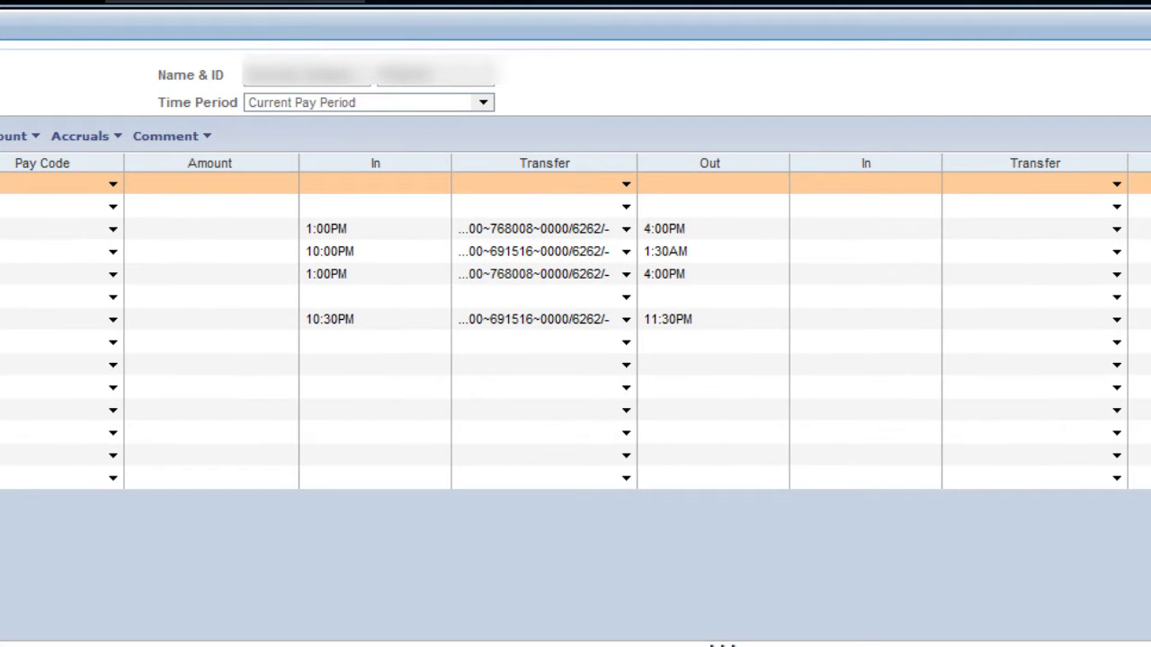
# Enter a 1:30PM in punch and a 4:30PM out punch on an empty day
pyautogui.click(404, 392)
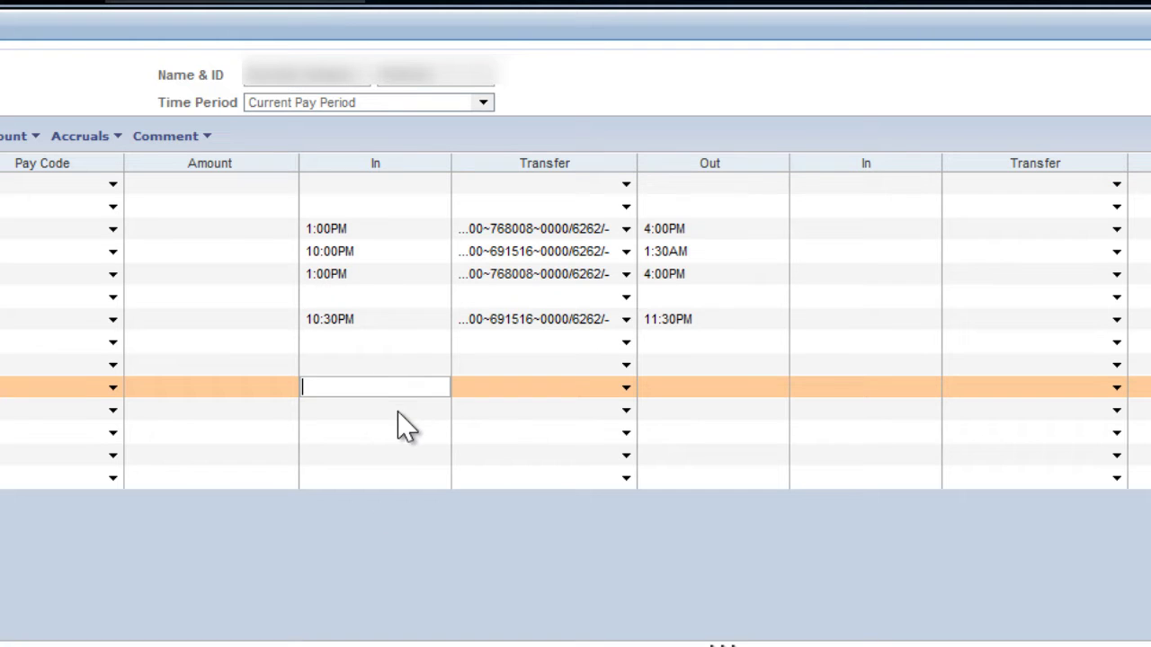
pyautogui.write('130p')
pyautogui.press('Return')
pyautogui.click(676, 388)
pyautogui.write('430p')
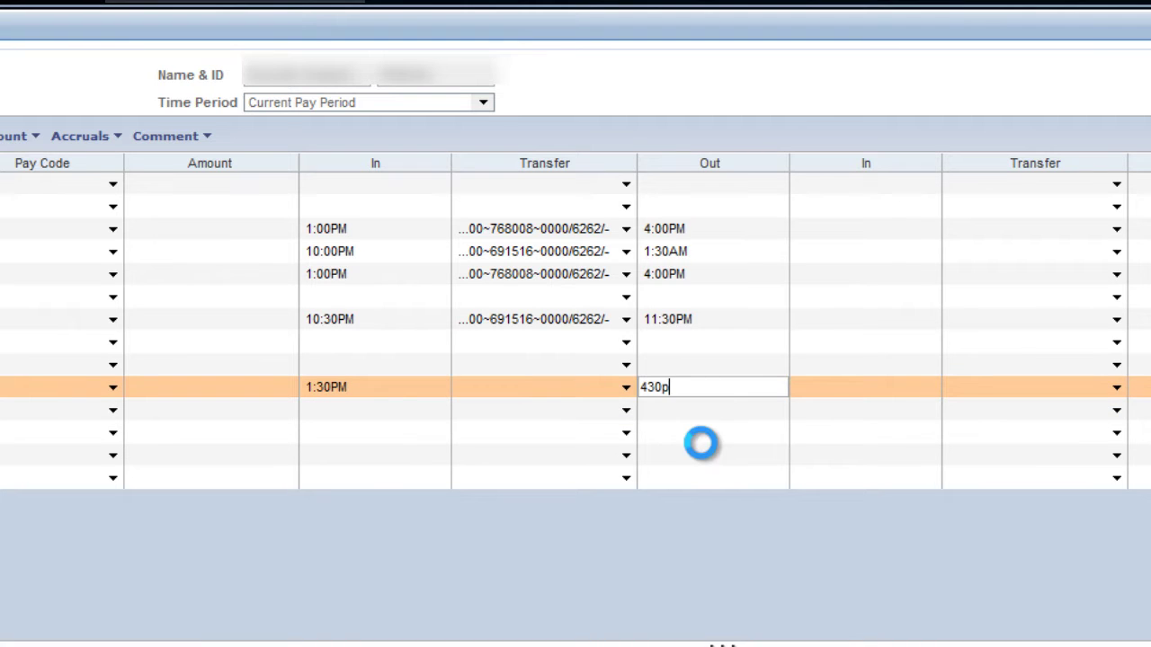
pyautogui.press('Return')
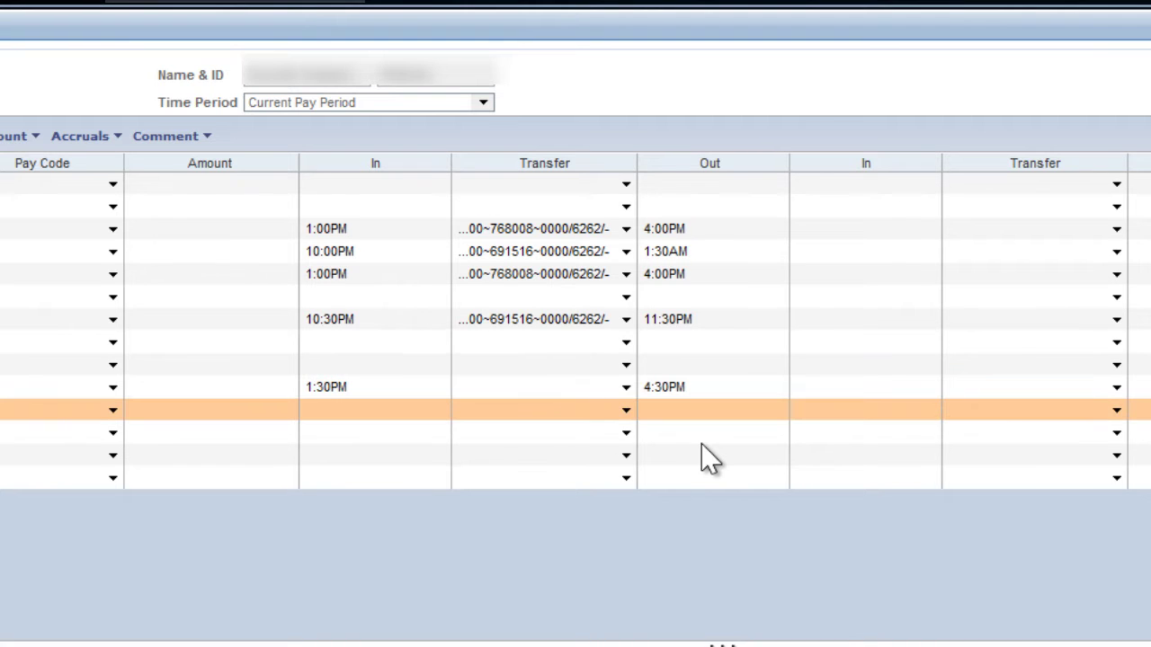
# Set the 1:30PM–4:30PM shift's transfer to HRIS 11620-Peer Counselor
pyautogui.click(624, 389)
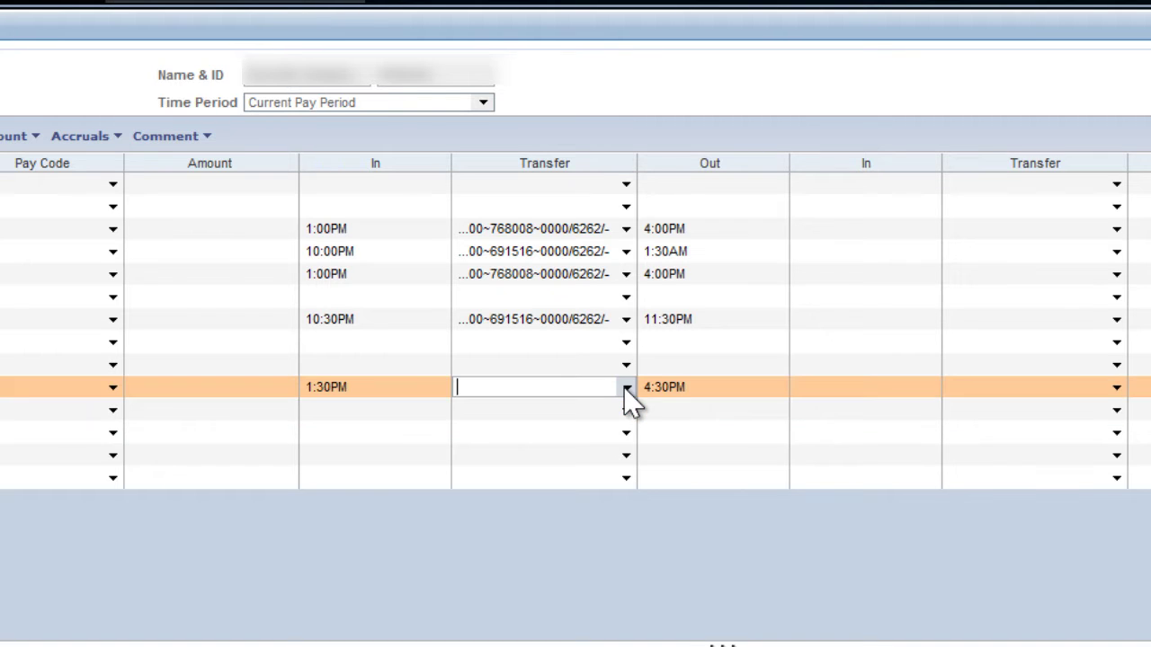
pyautogui.click(626, 392)
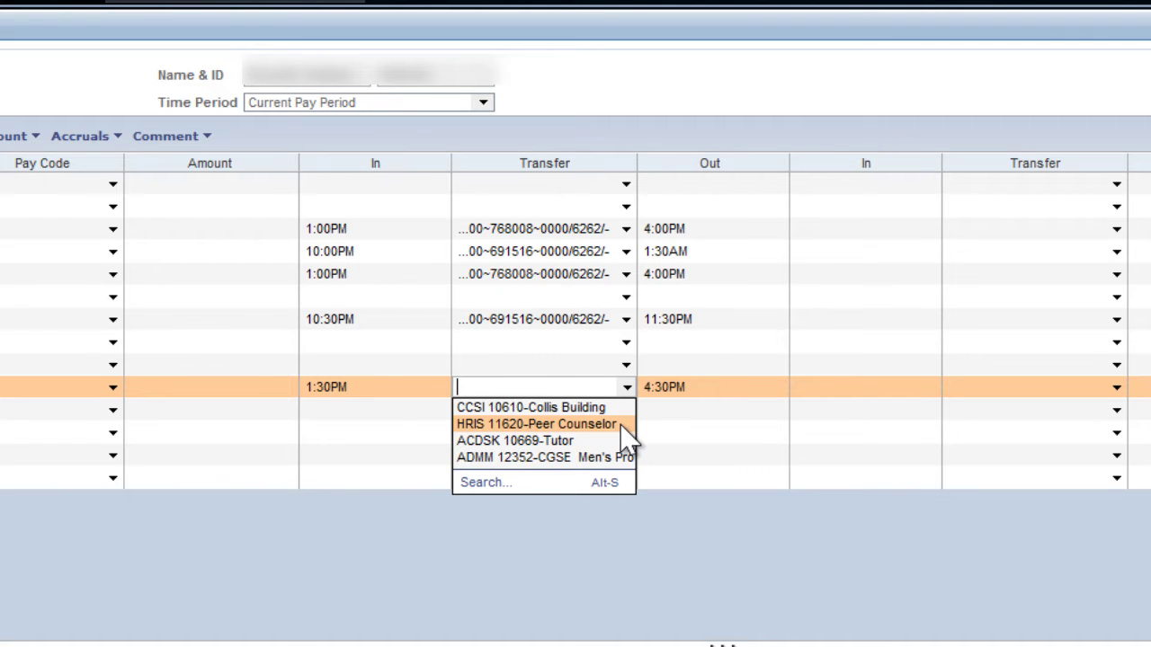
pyautogui.click(620, 424)
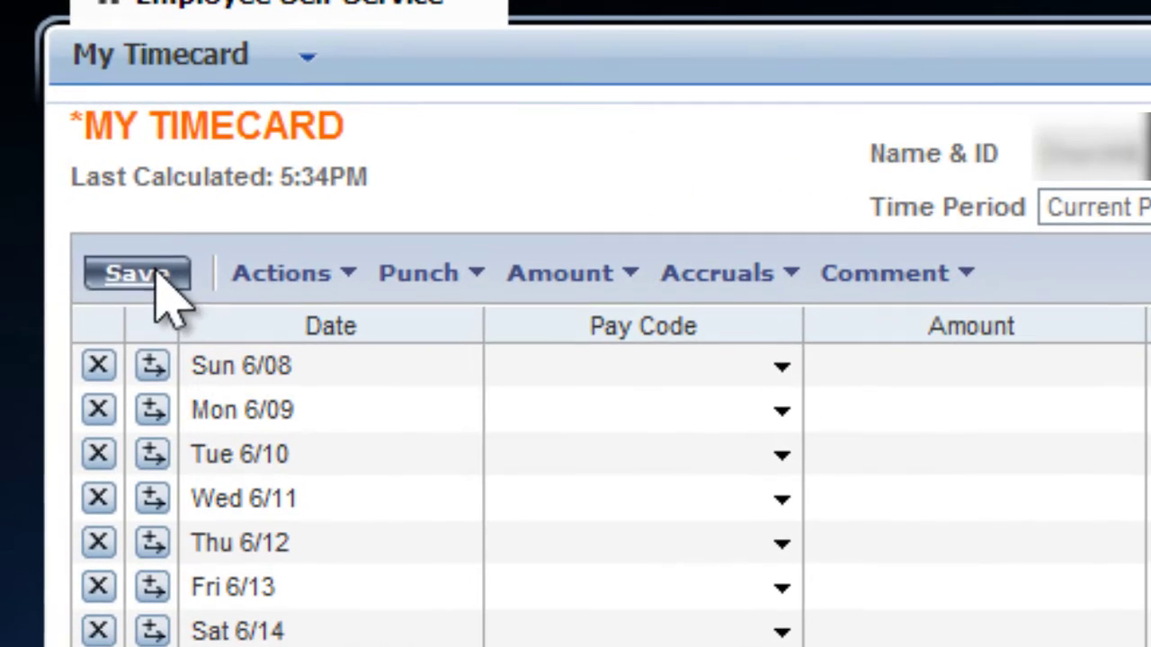
# Save the timecard and enter an 11:30AM in time on the next day
pyautogui.click(159, 291)
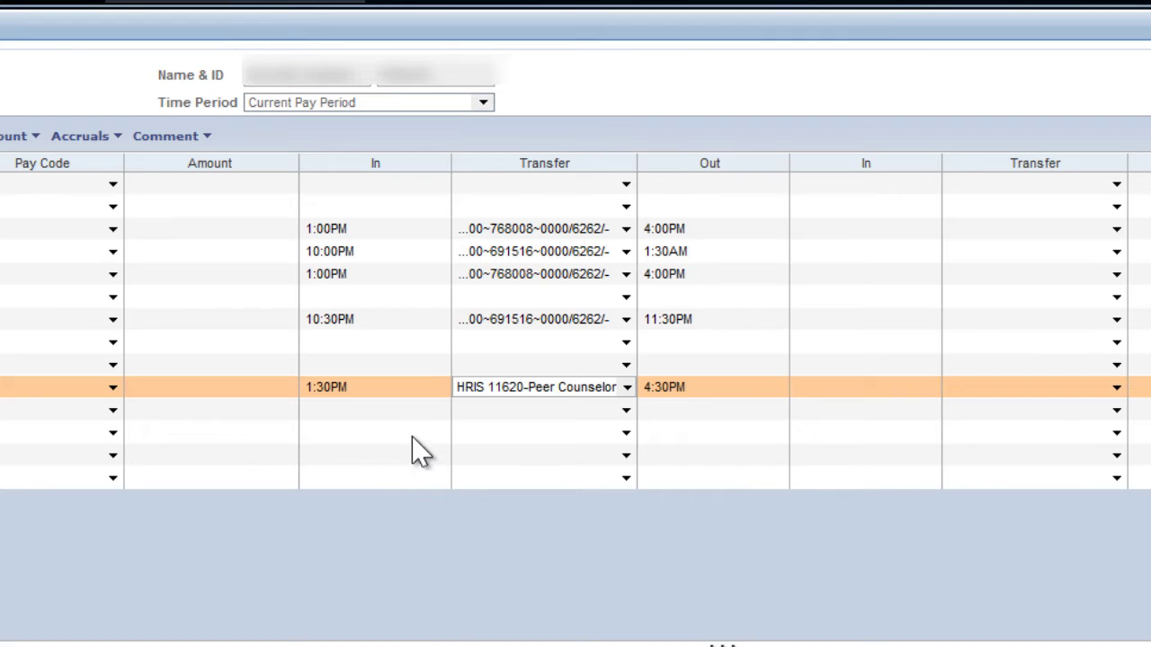
pyautogui.click(415, 412)
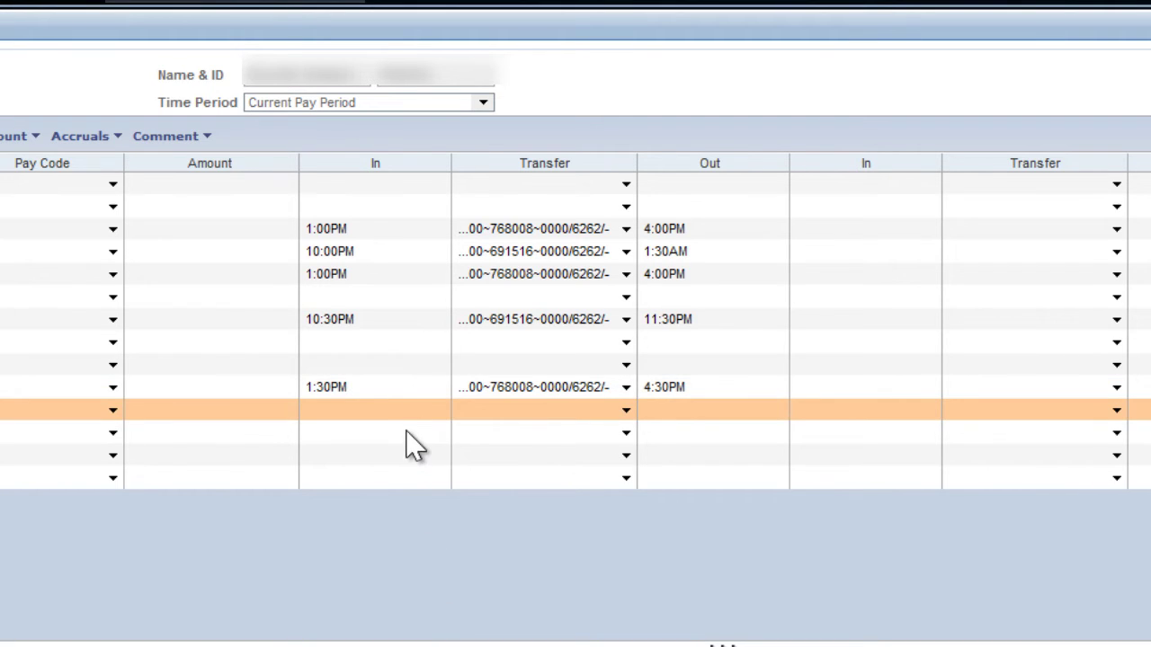
pyautogui.click(411, 412)
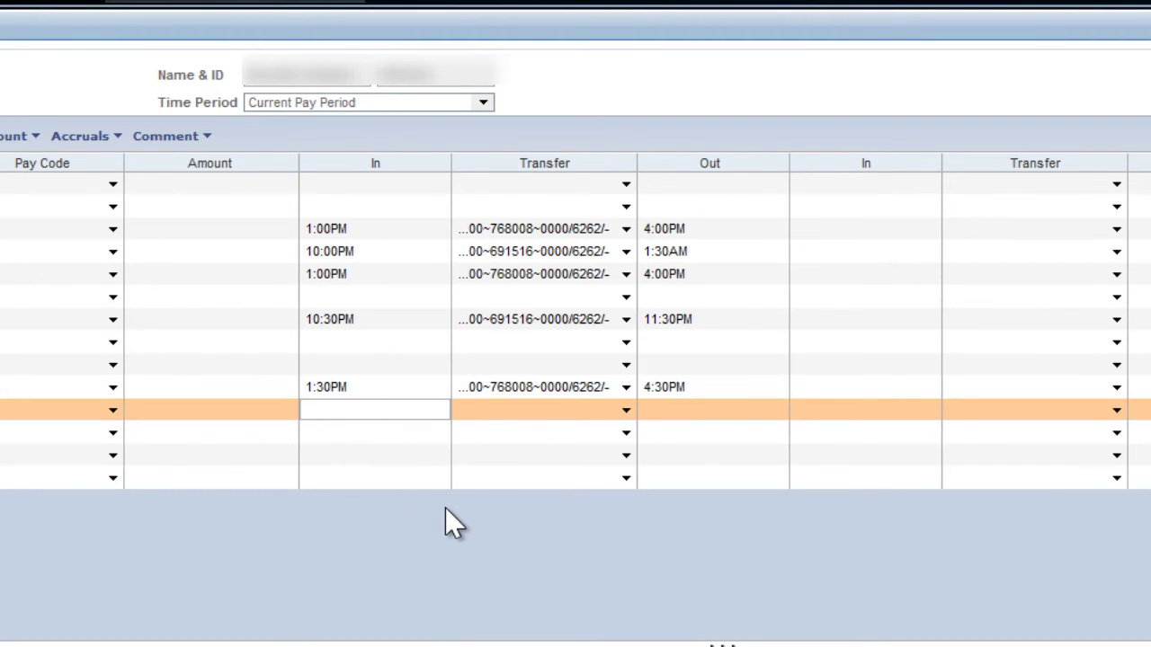
pyautogui.write('1130')
pyautogui.press('Return')
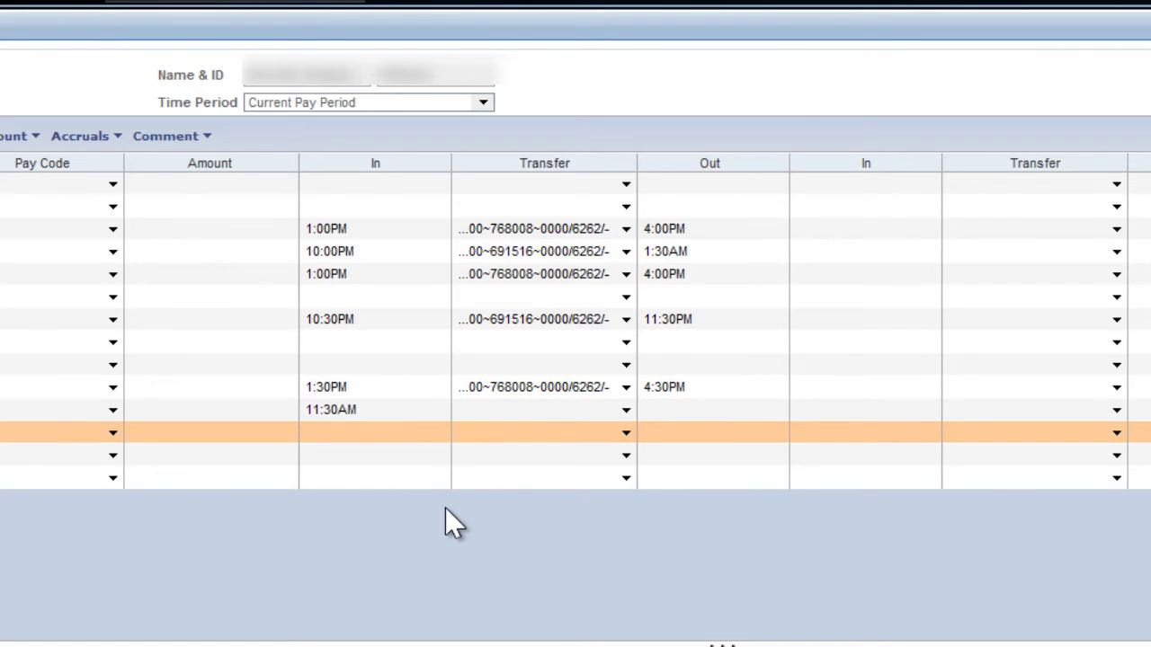
# Give the 11:30AM shift a 1:00PM out time and the ACDSK 10669-Tutor transfer
pyautogui.click(697, 414)
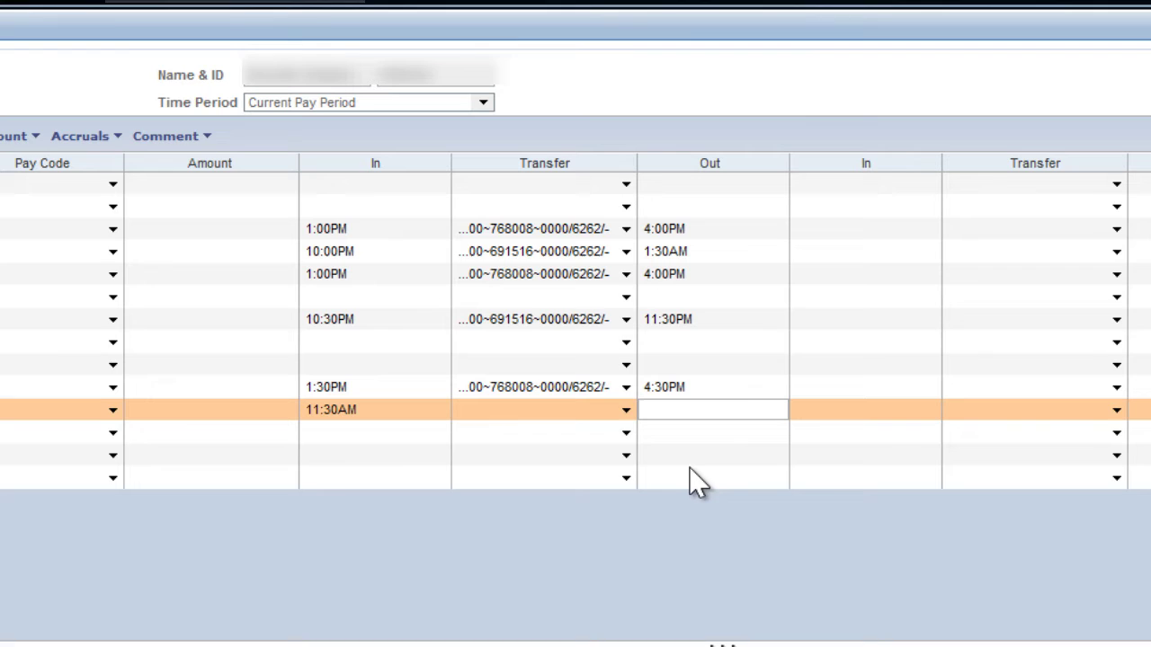
pyautogui.write('1:00')
pyautogui.press('Return')
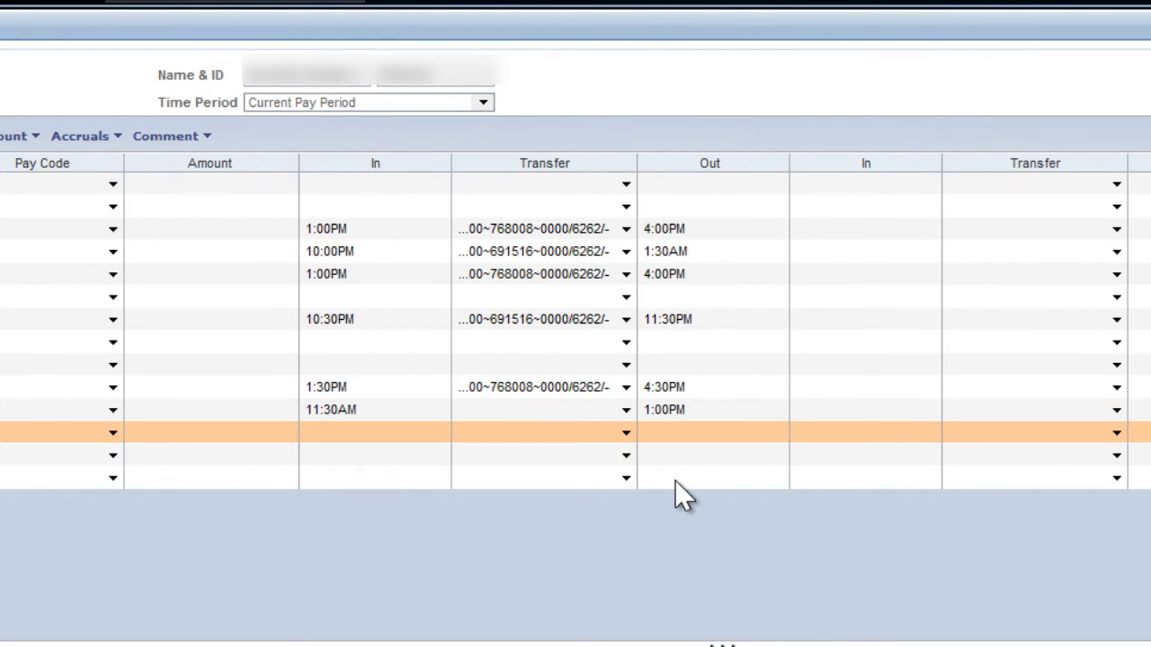
pyautogui.click(626, 410)
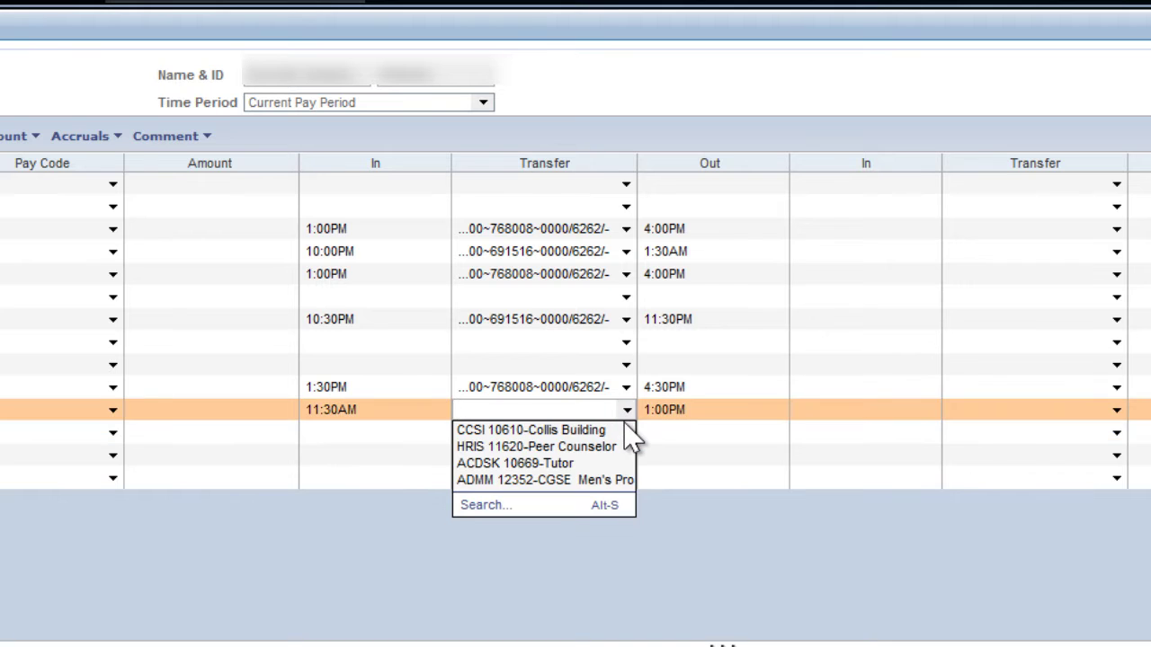
pyautogui.click(605, 466)
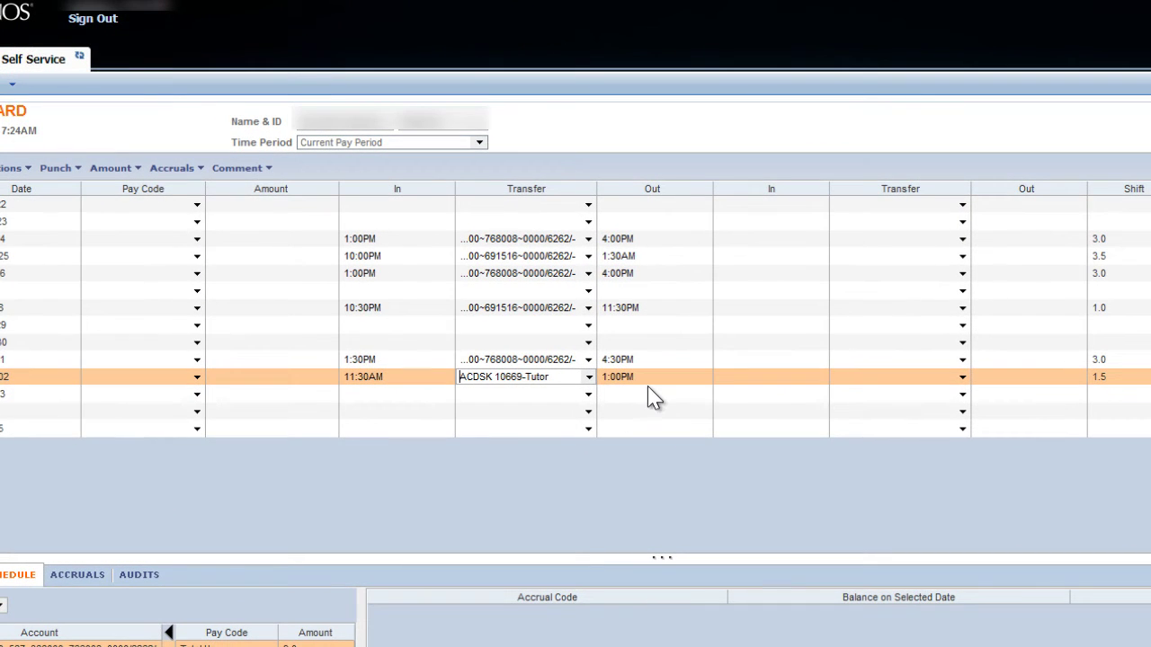
# Add a Tutoring comment to the 1:00PM out punch, noting the student's name and PHYS 014
pyautogui.rightClick(687, 384)
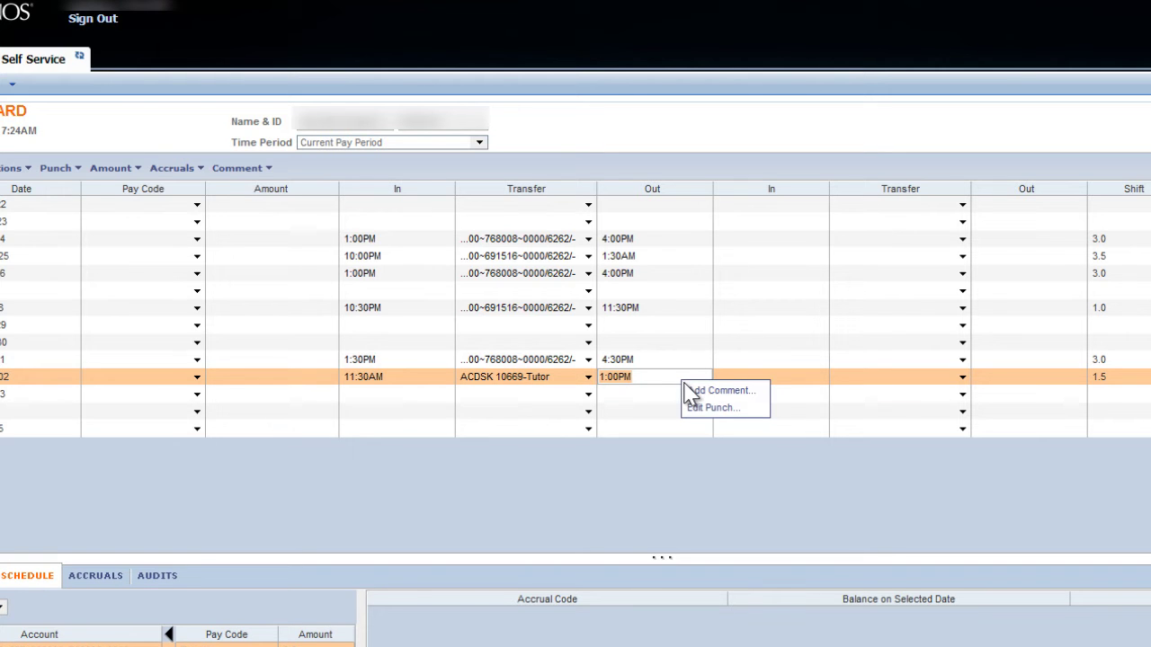
pyautogui.click(718, 391)
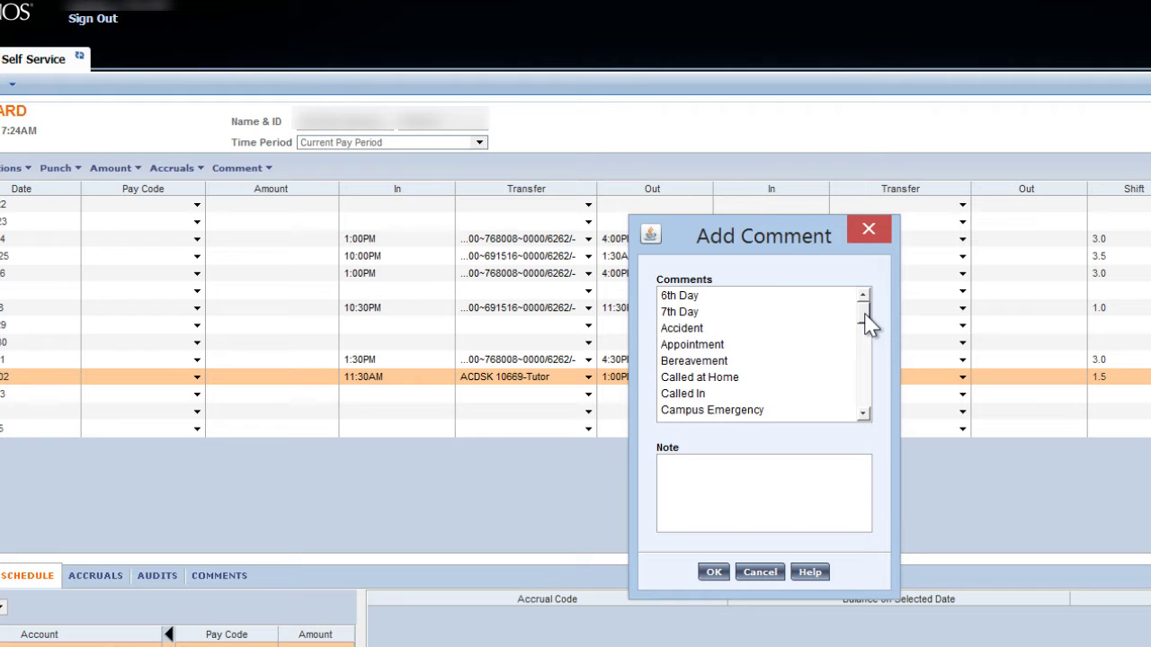
pyautogui.moveTo(863, 309); pyautogui.dragTo(872, 409)
pyautogui.click(787, 350)
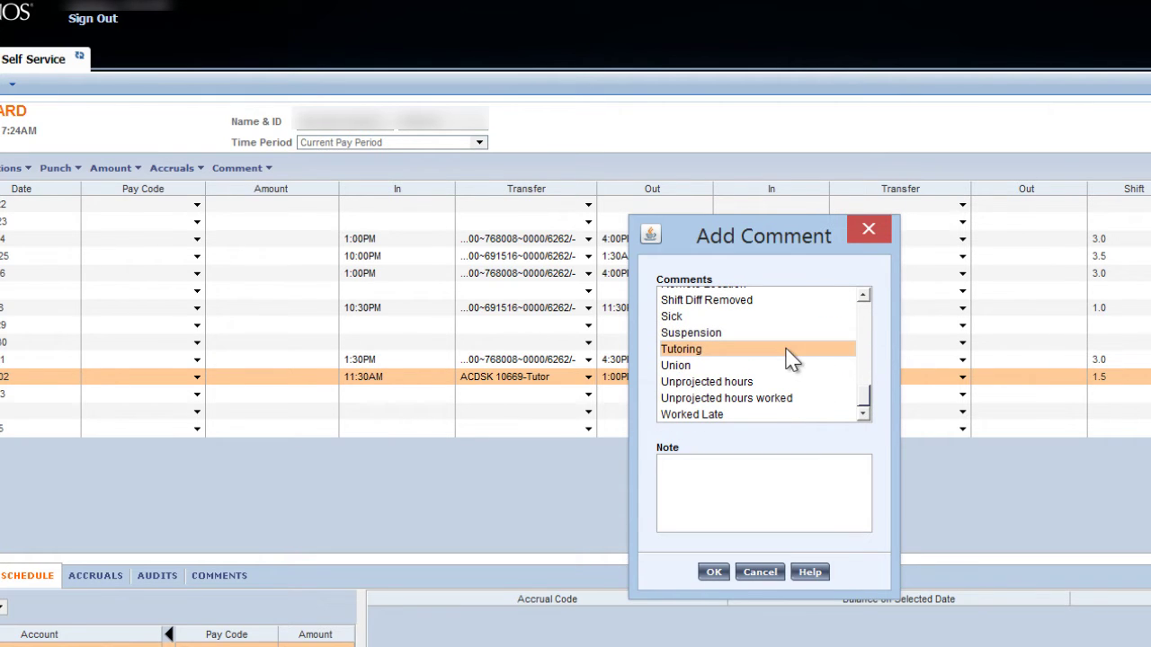
pyautogui.click(812, 475)
pyautogui.write('Albert Einstein PH')
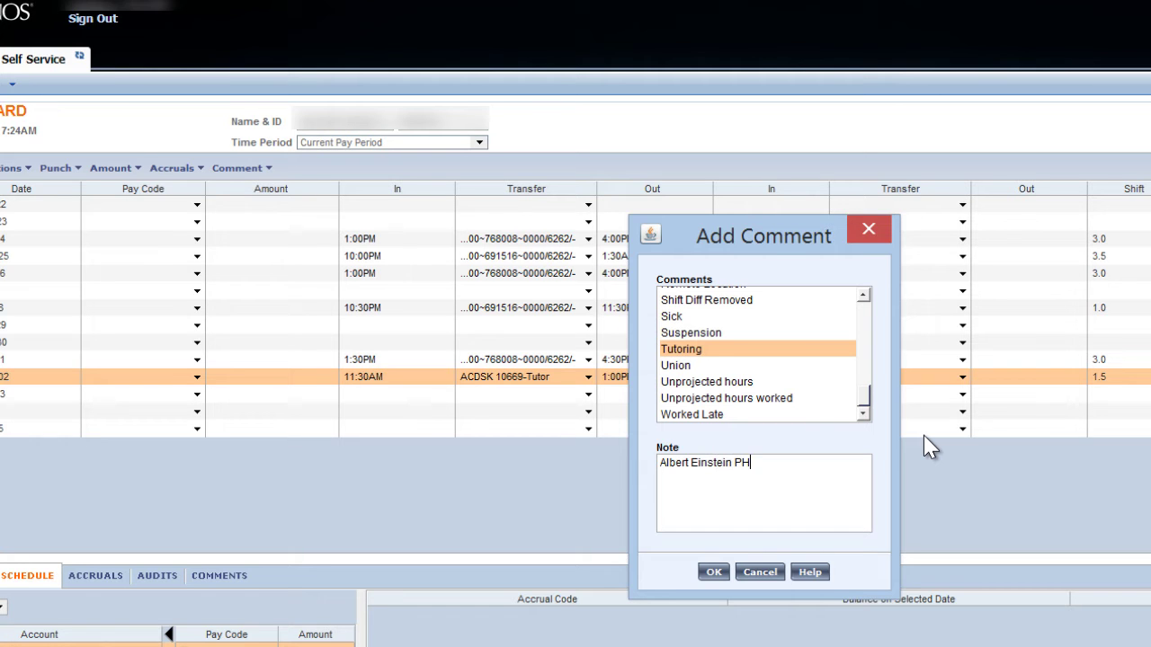
pyautogui.write('YS 014')
pyautogui.click(708, 574)
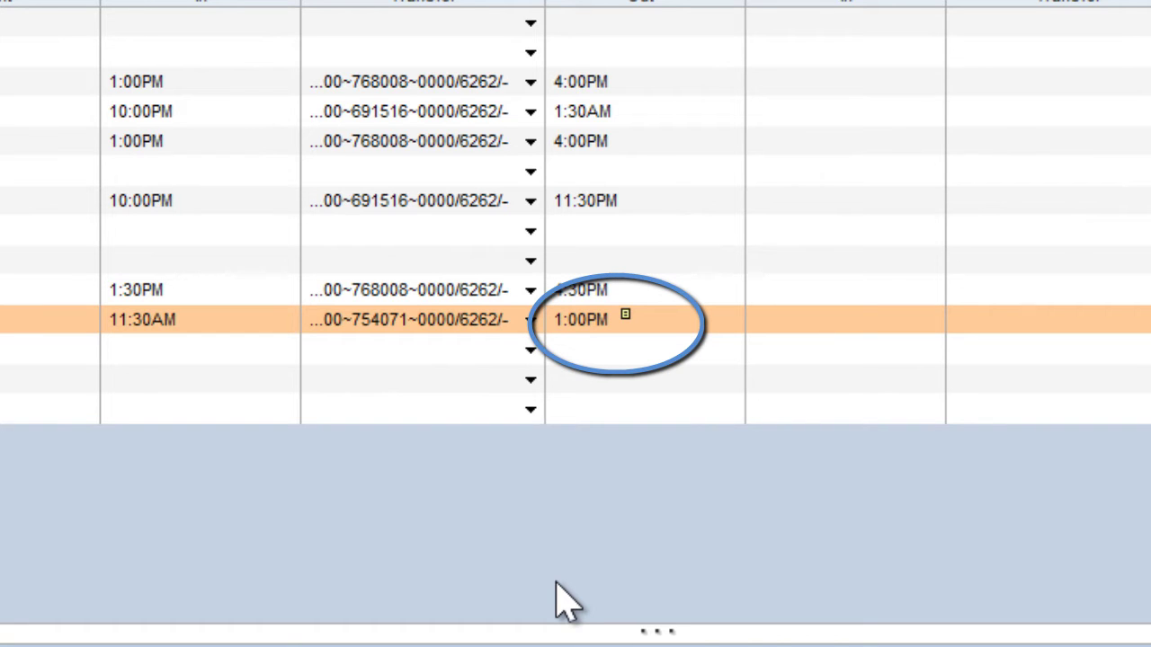
# Record a 1:00AM in and 1:00PM out shift on Thu 6/19
pyautogui.click(207, 353)
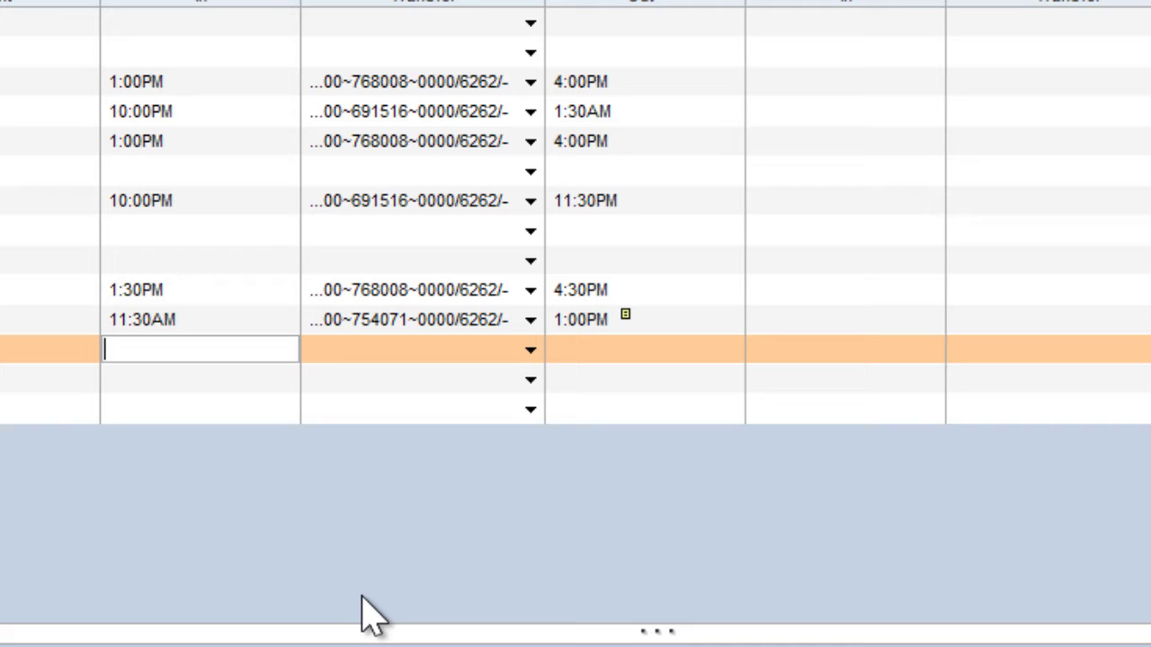
pyautogui.write('1:00')
pyautogui.press('Return')
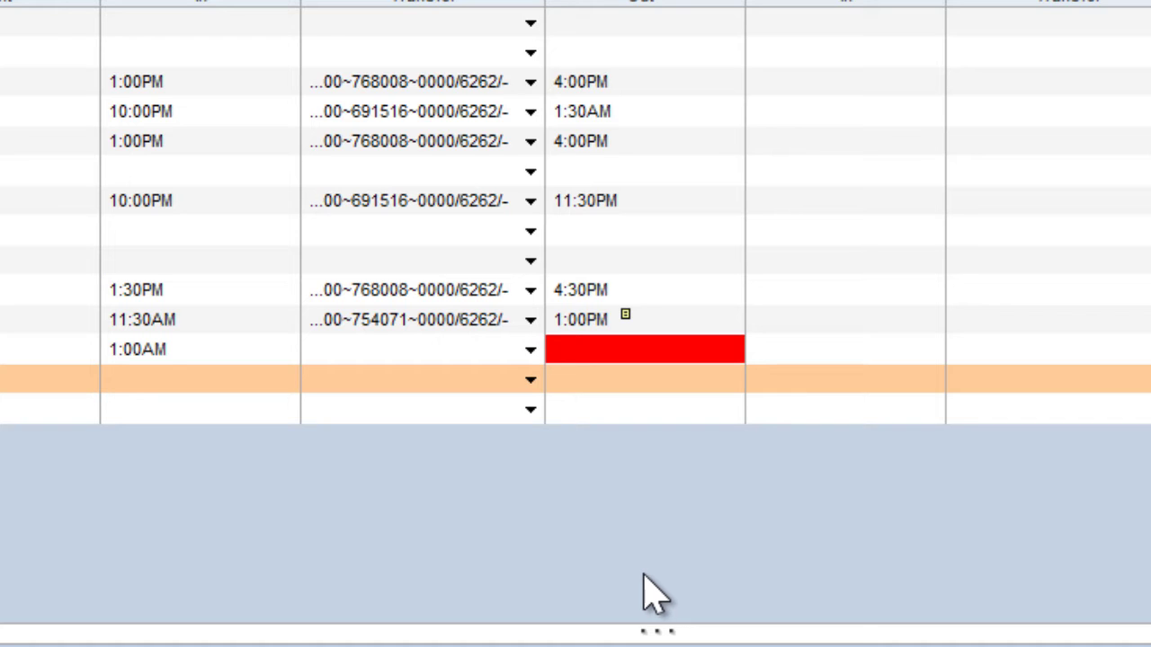
pyautogui.click(621, 351)
pyautogui.write('1')
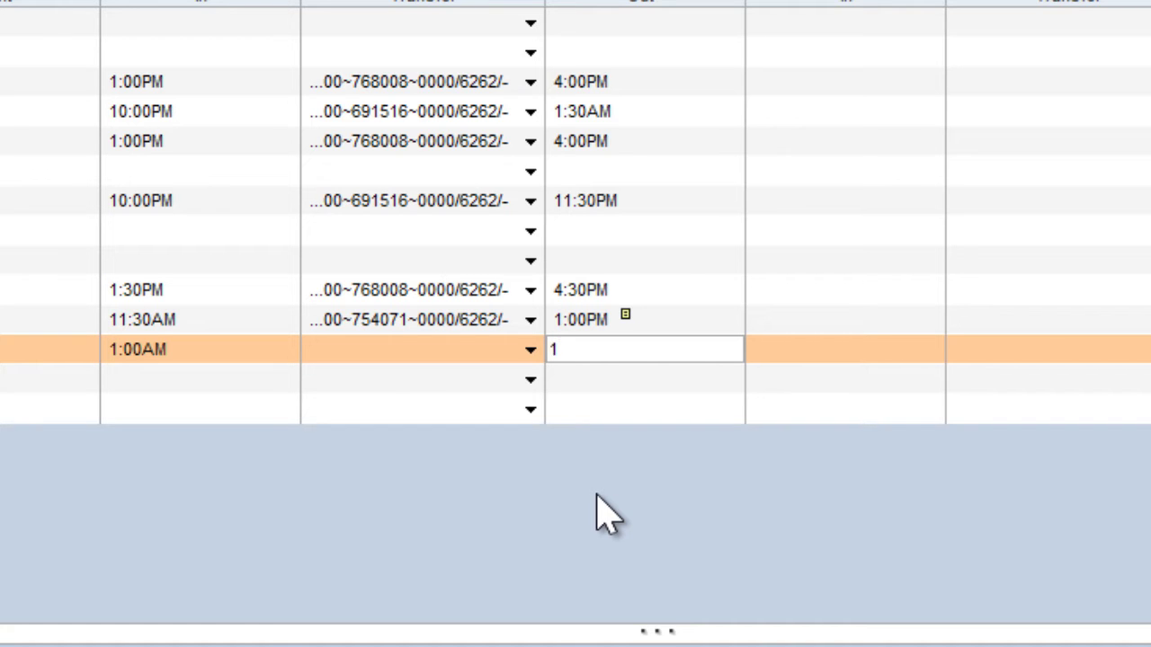
pyautogui.write('p')
pyautogui.press('Return')
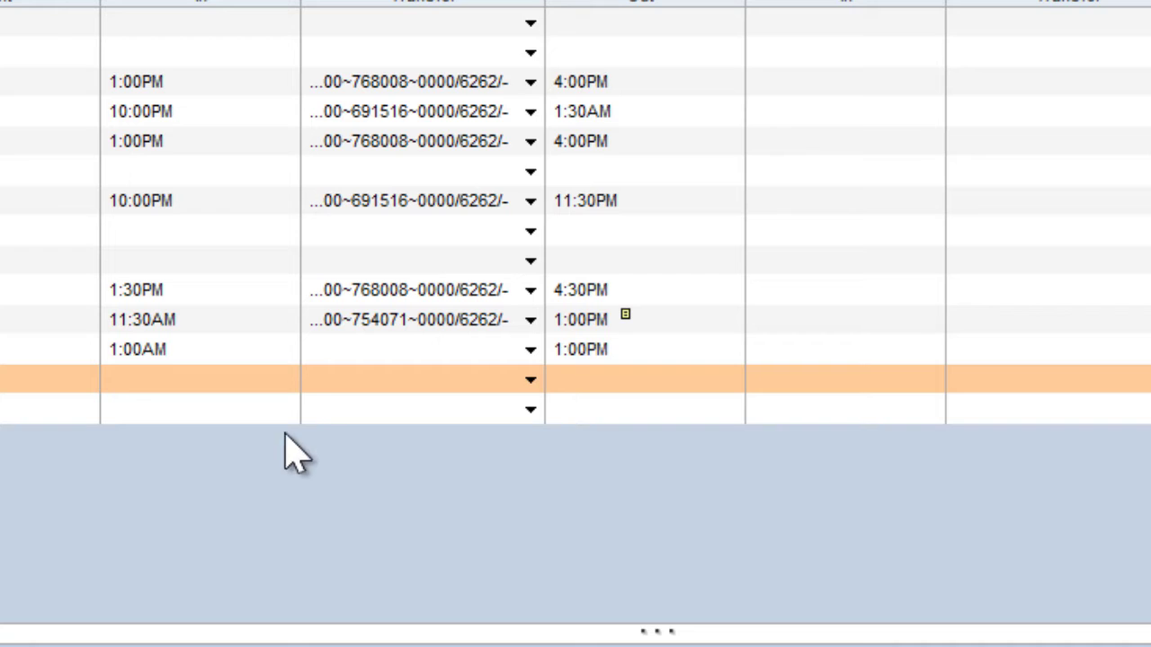
# Enter a 3:00PM in time (1500) on Fri 6/20
pyautogui.click(253, 381)
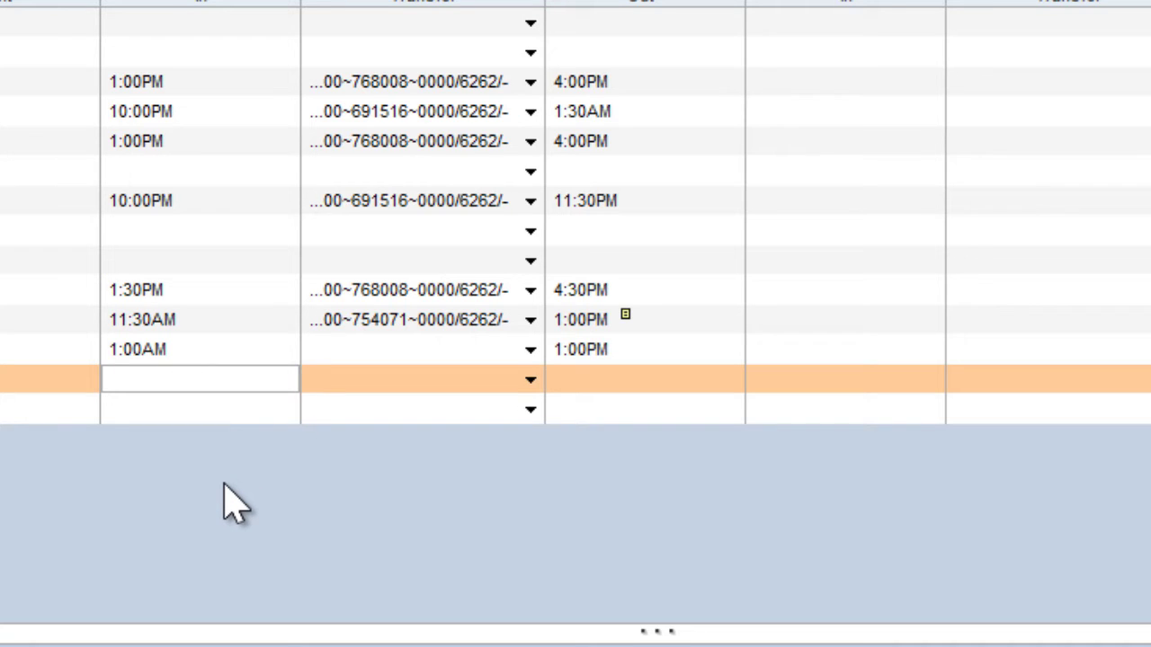
pyautogui.write('1500')
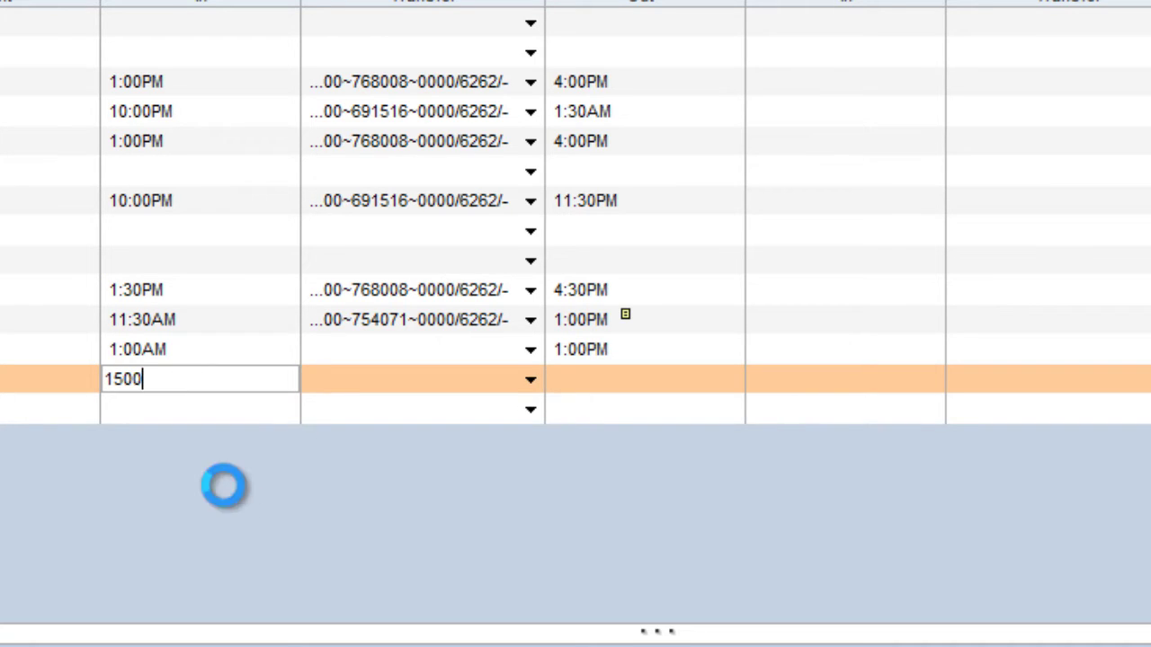
pyautogui.press('Return')
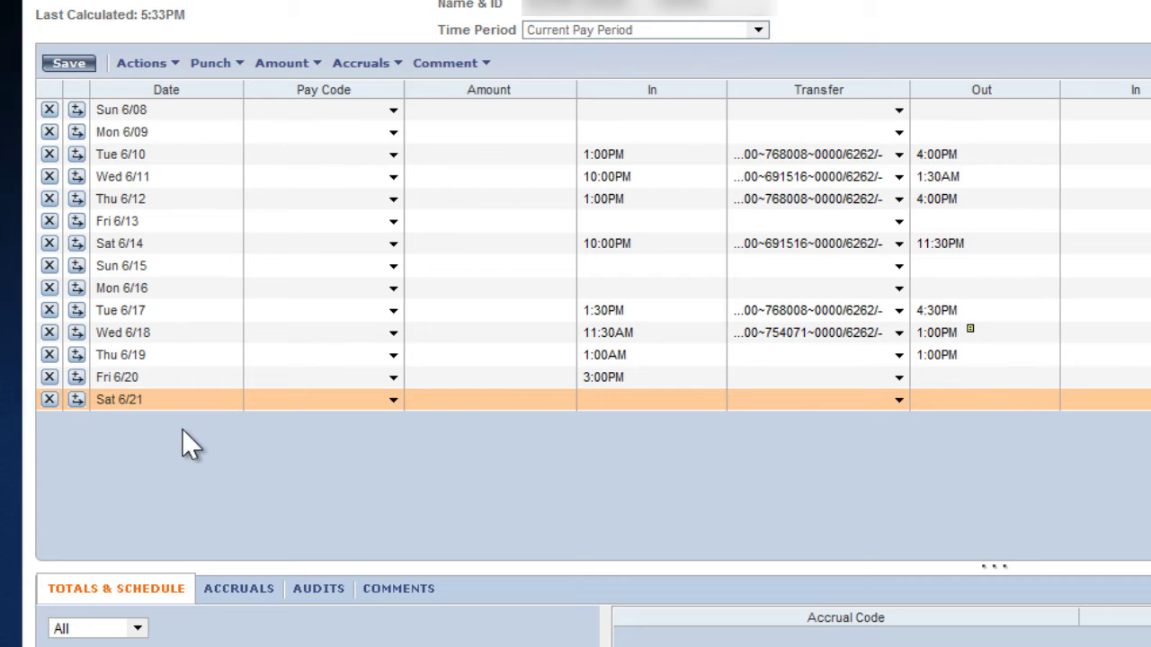
# Insert a second Thu 6/19 row, erase the Fri 6/20 punch, and start erasing Thu's 1:00AM row
pyautogui.click(76, 355)
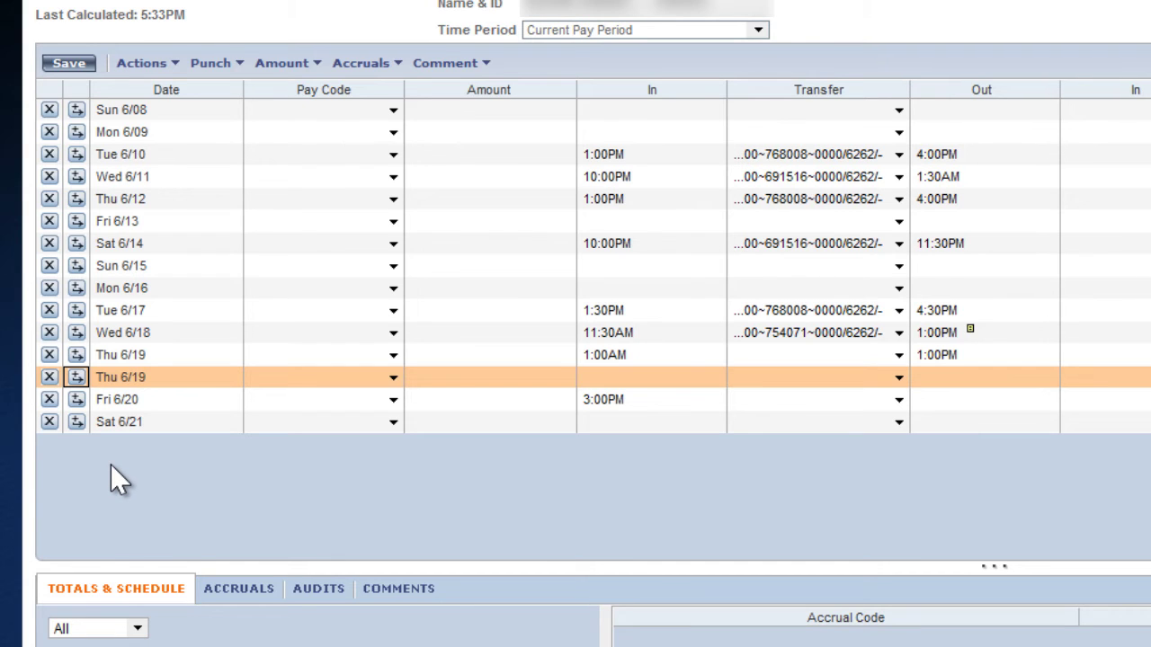
pyautogui.click(49, 399)
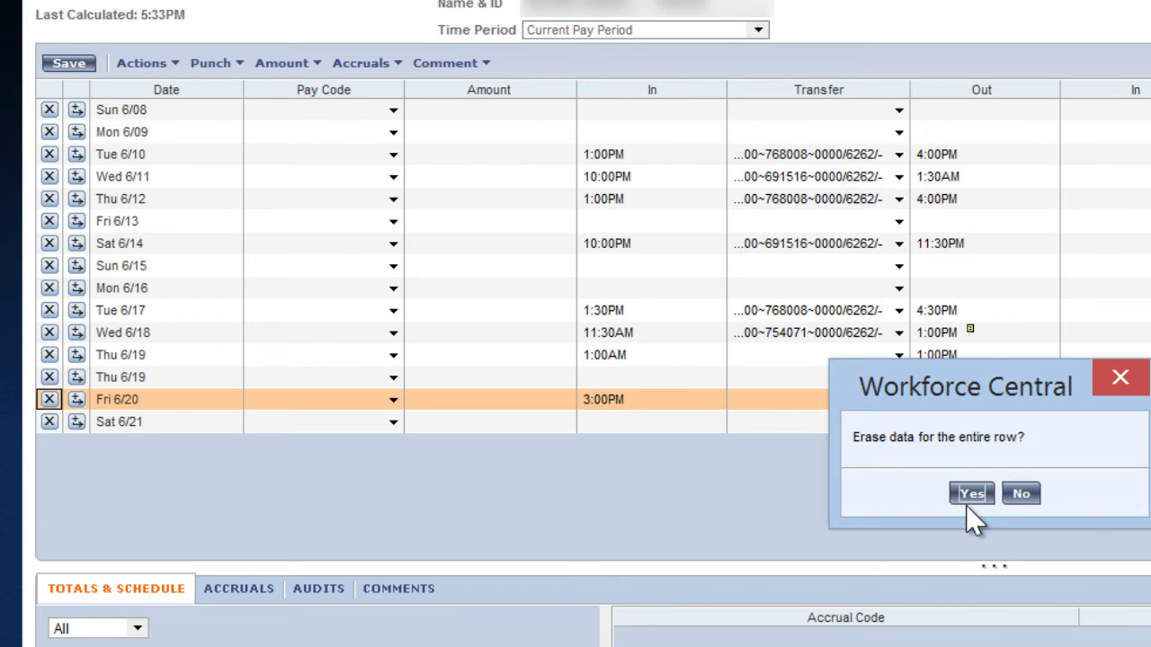
pyautogui.click(966, 495)
pyautogui.click(48, 354)
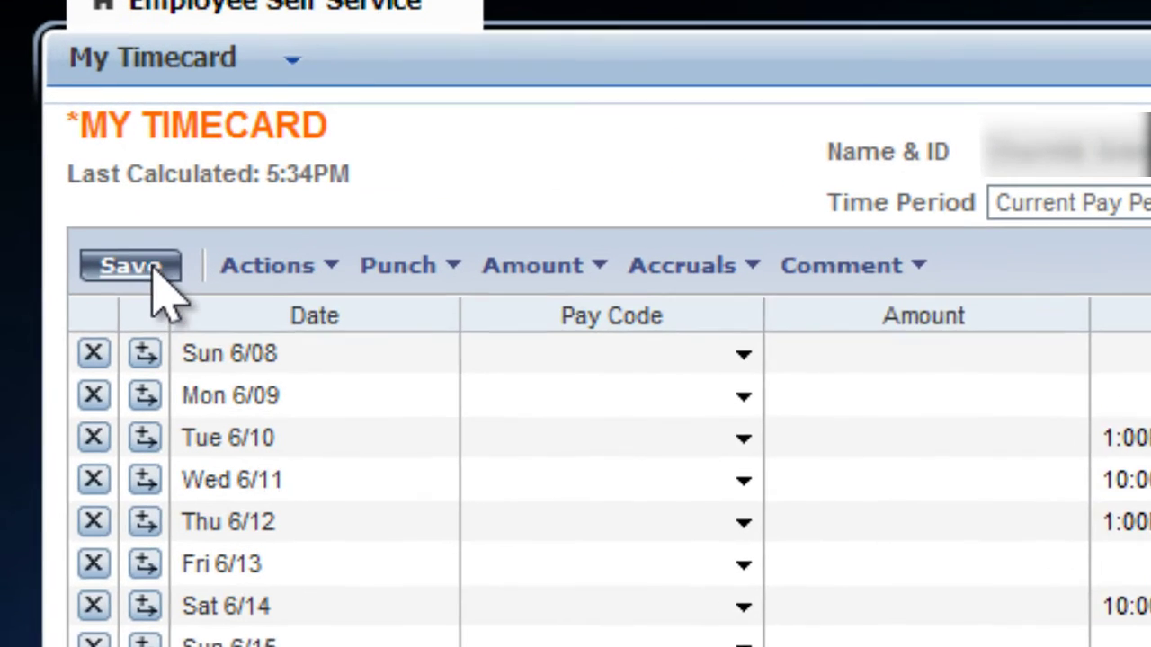
# Save the timecard and sign out of Kronos
pyautogui.click(99, 214)
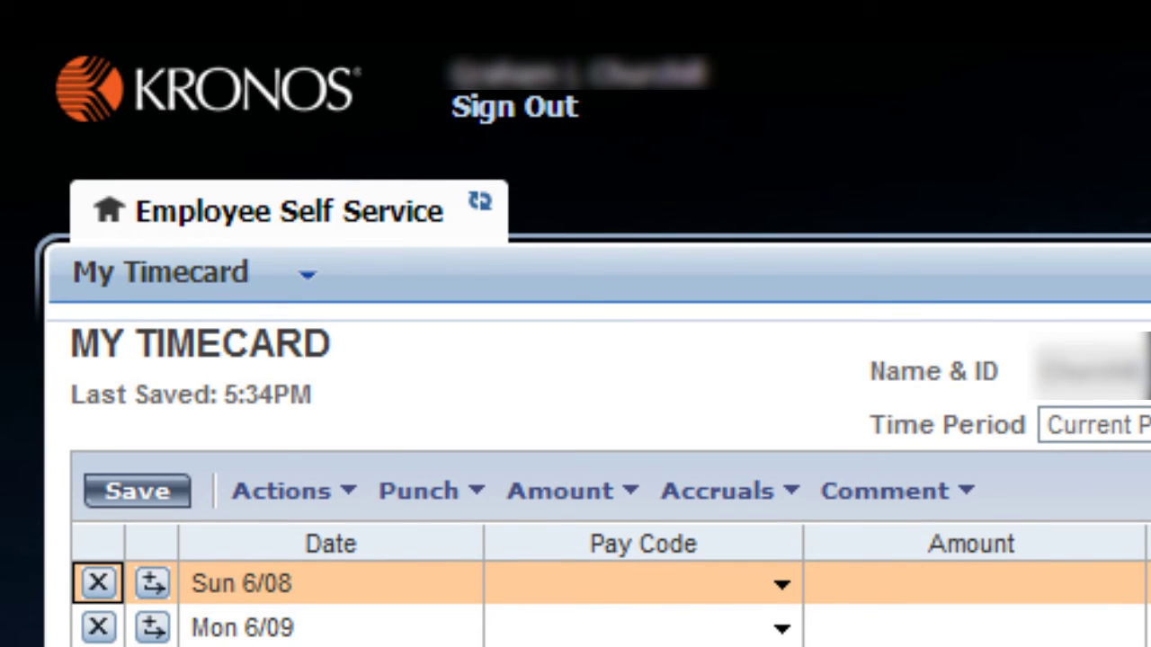
pyautogui.click(558, 120)
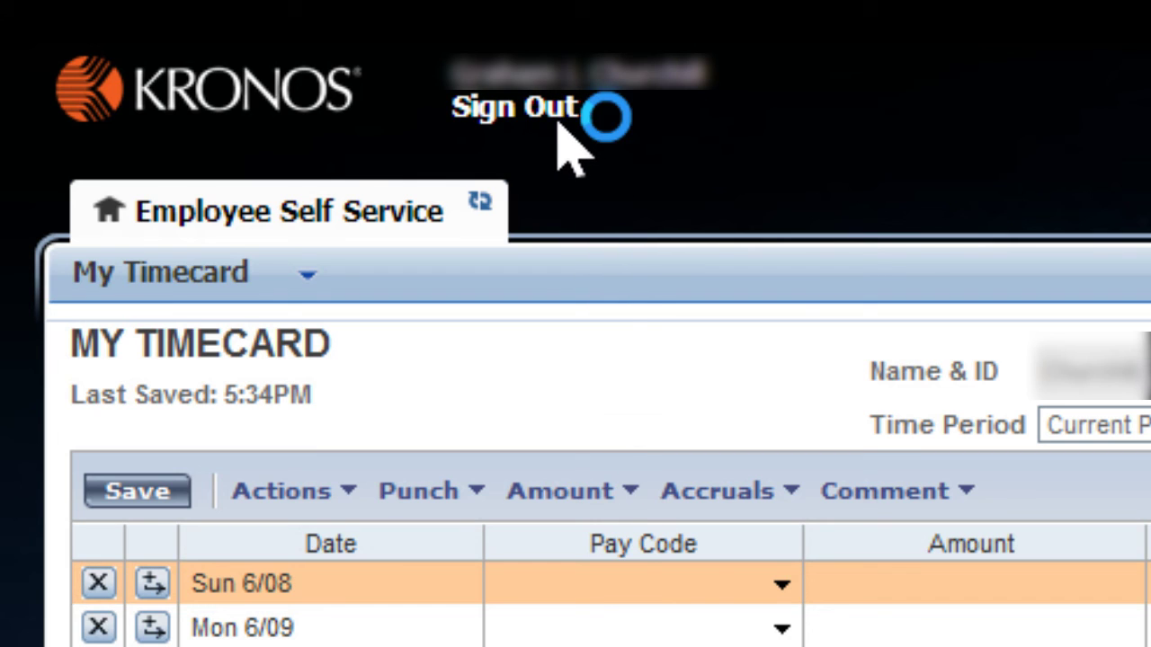